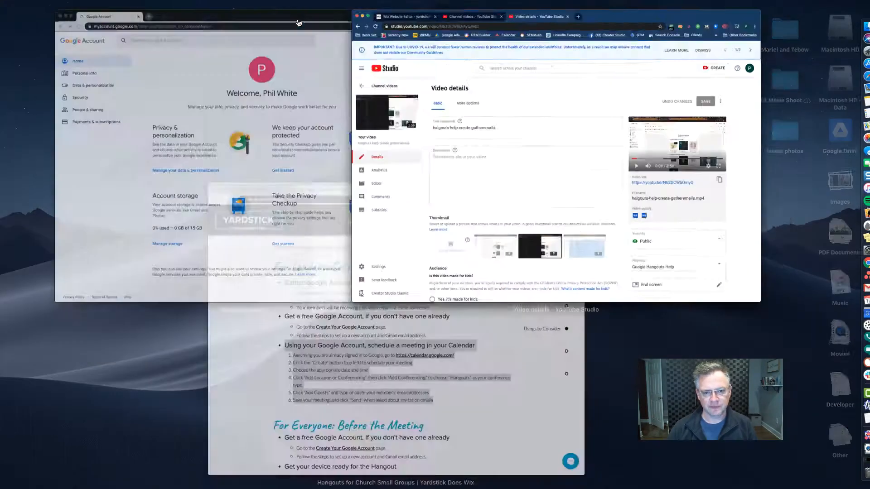
Compare the Yardstick setup instructions with the Google Account page, then bring the Google Account window to the front
click(259, 130)
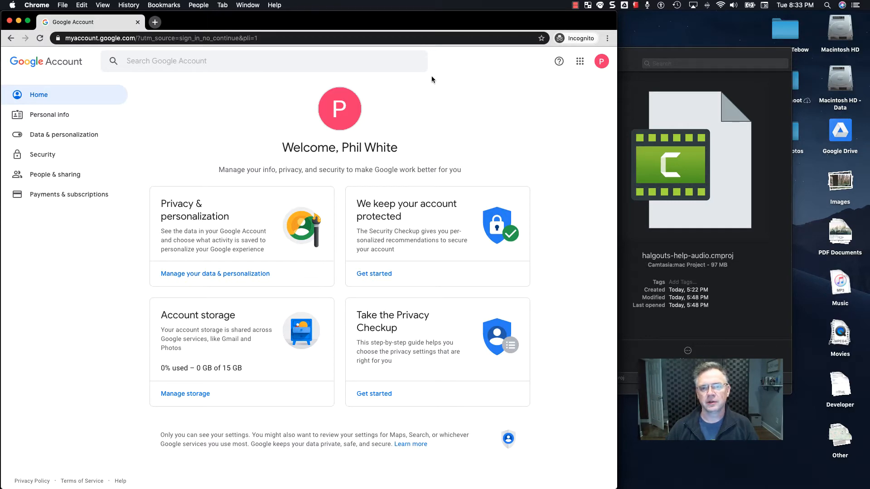
key(ctrl+Up)
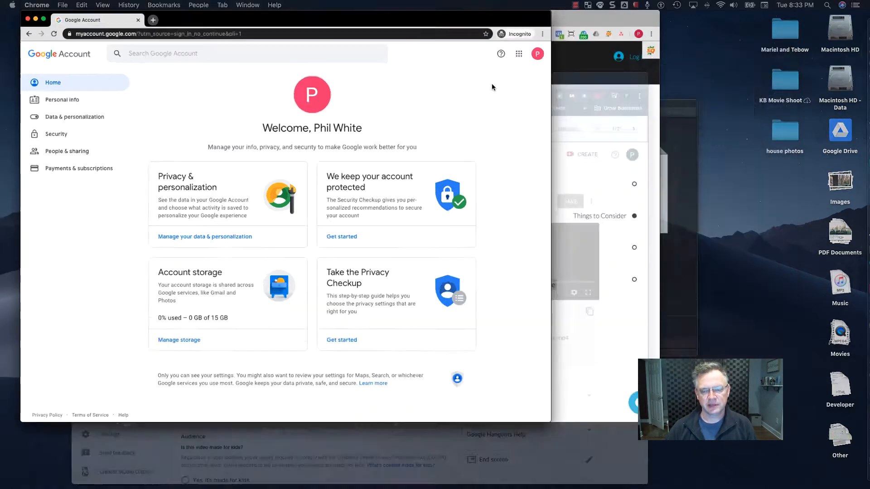
click(521, 99)
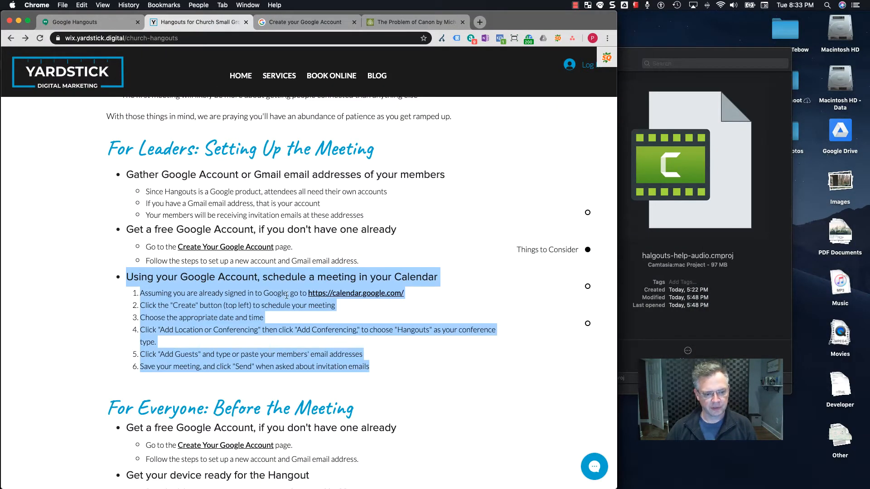
scroll(366, 212, down, 3)
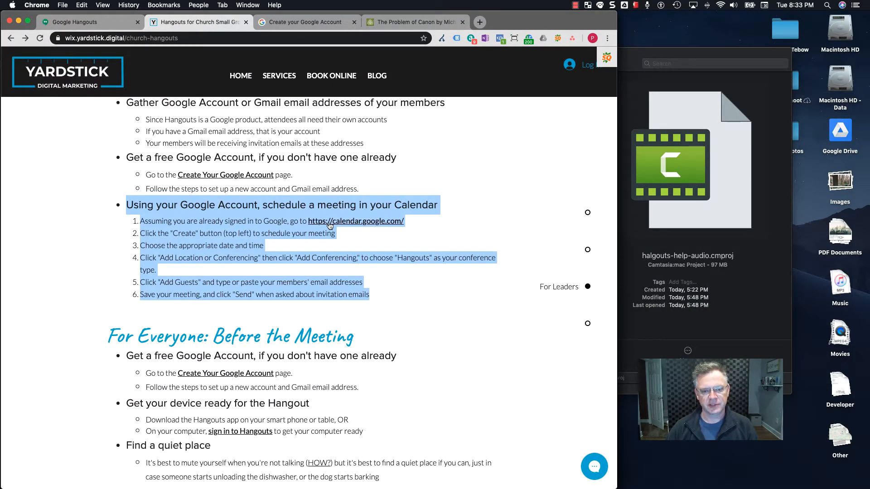
key(ctrl+Up)
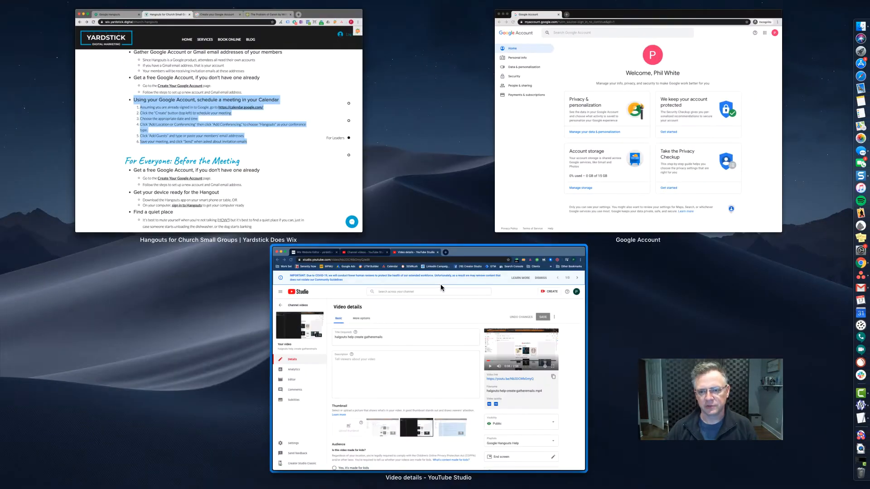
click(544, 188)
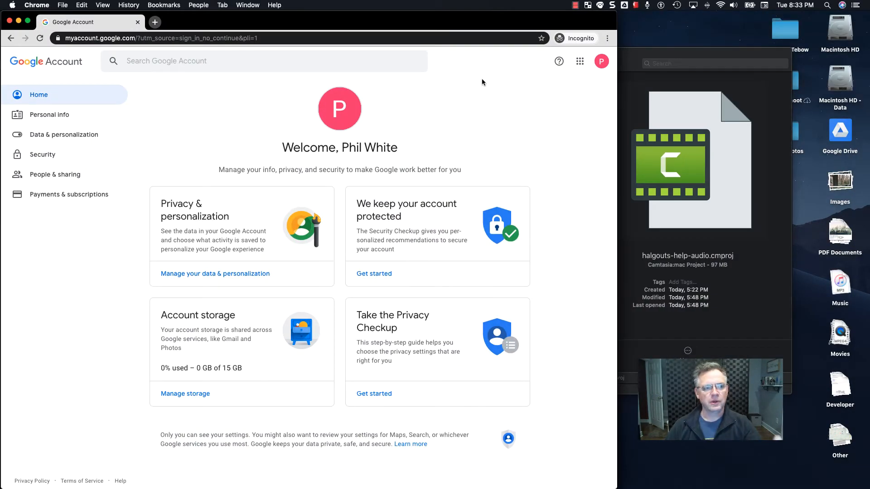
Open Google Calendar in a new tab, dismiss its welcome message, and reload the March 15–21, 2020 week
click(580, 64)
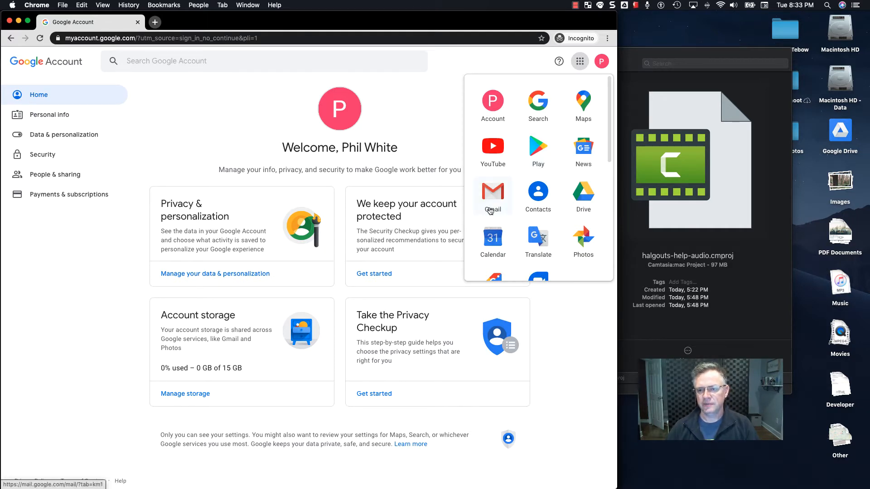
click(493, 239)
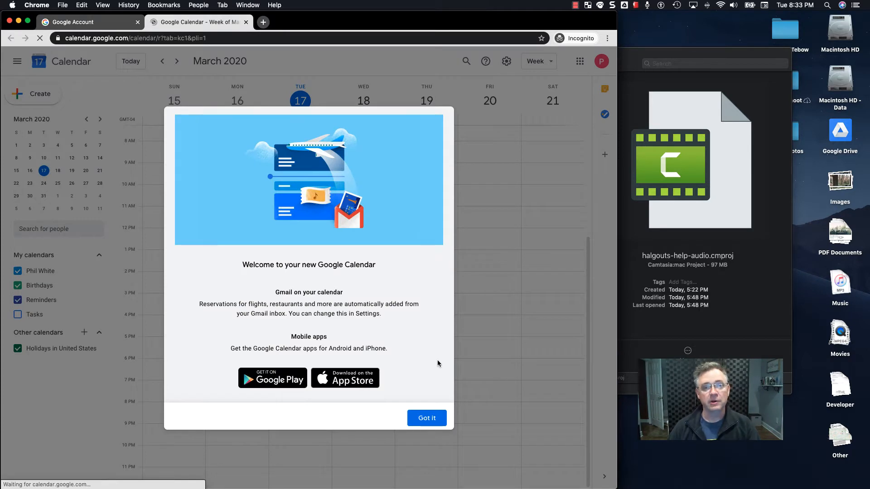
click(427, 419)
key(super+r)
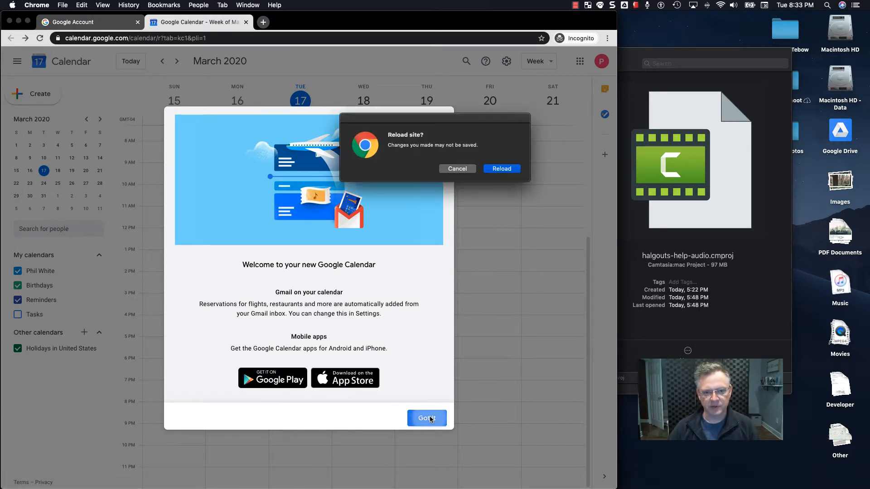
click(506, 168)
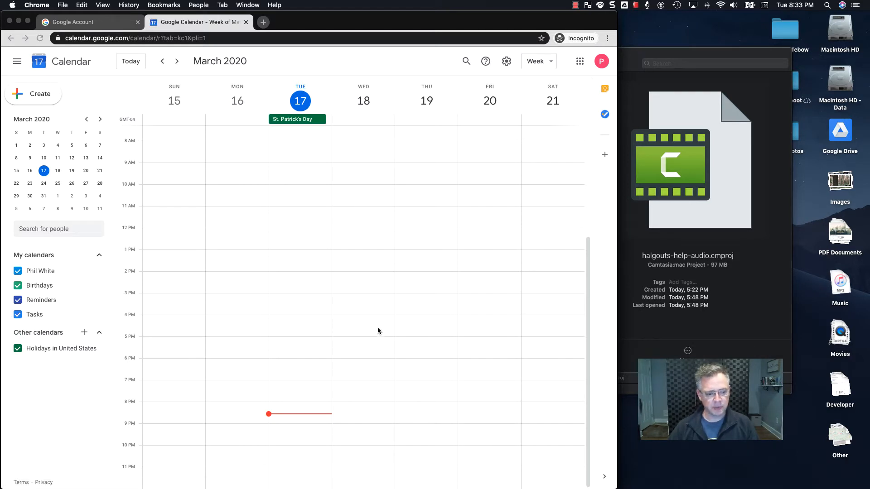
Create a Wednesday, March 18 evening event titled 'Our Missional Community'
click(386, 65)
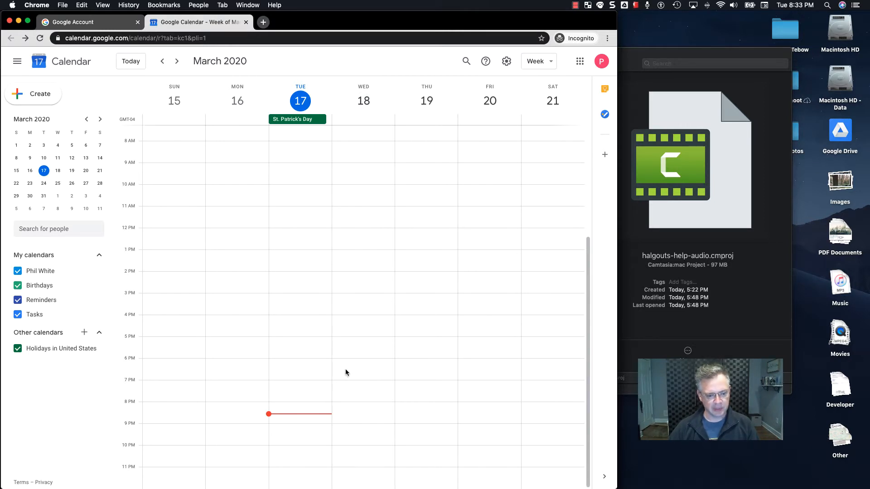
drag(346, 371, 352, 424)
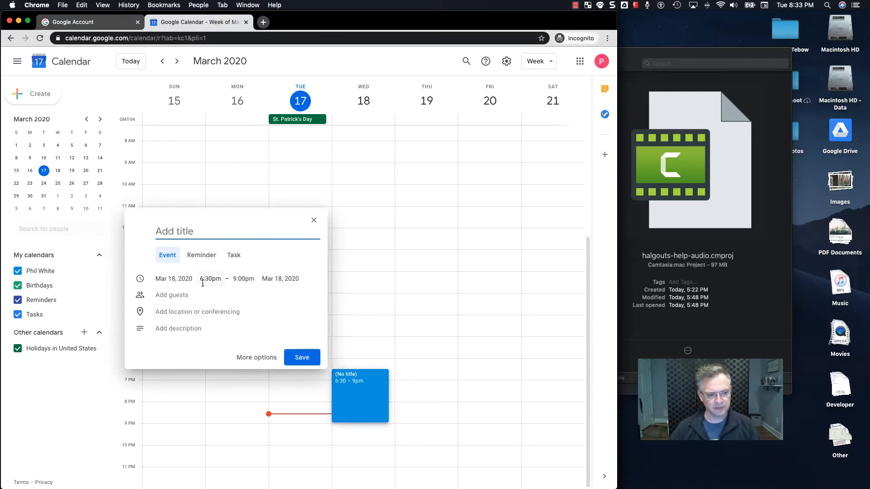
text(Our Mis)
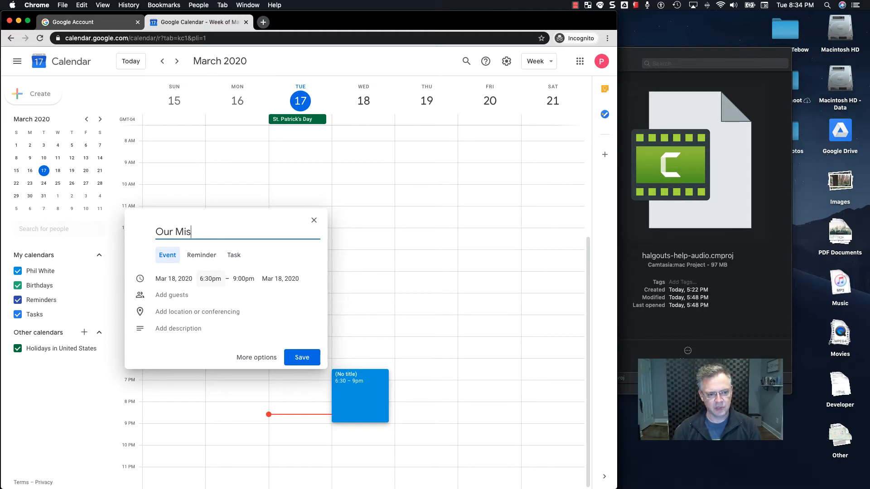
text(sional Community)
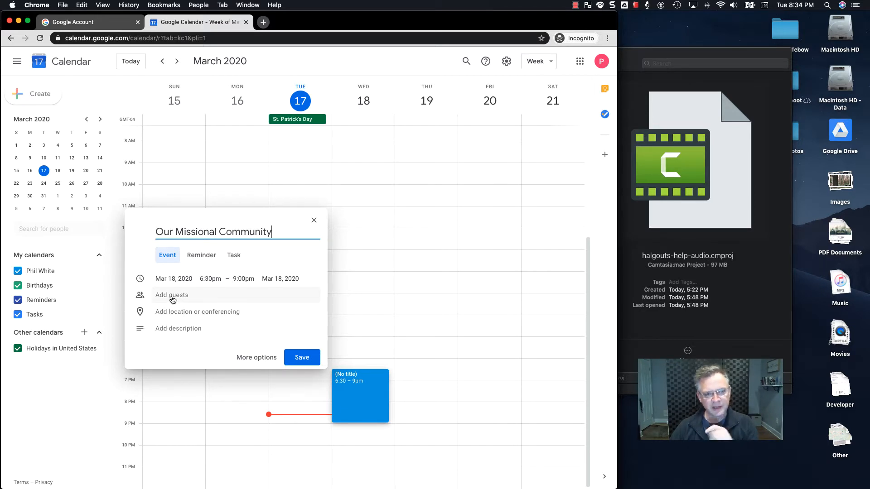
Attach Hangouts video conferencing to the event
click(180, 317)
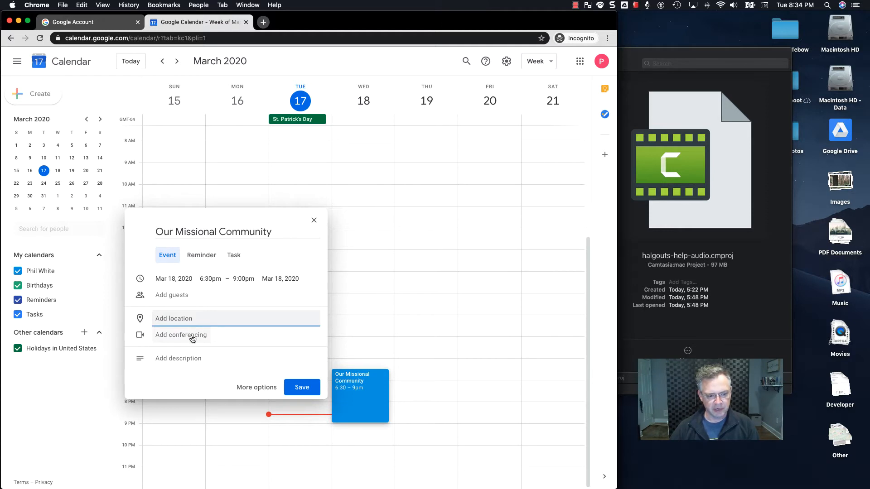
click(192, 336)
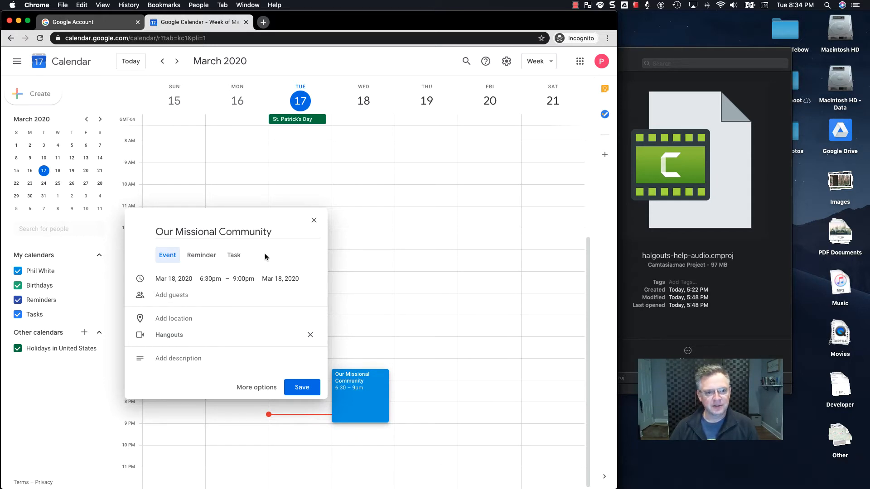
key(super+Tab)
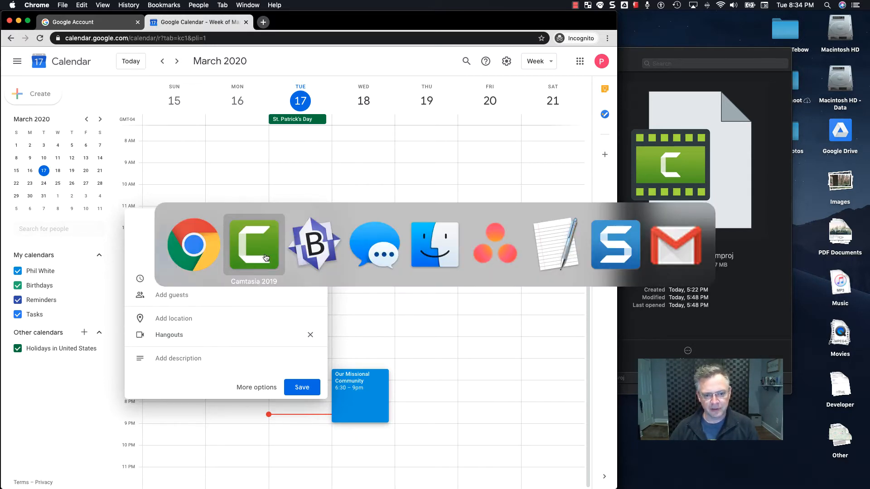
Copy the line of two guest e-mail addresses from the TextEdit note and return to Chrome
key(super+Tab)
key(super+Tab)
key(super+Tab)
key(super+Tab)
key(super+Tab)
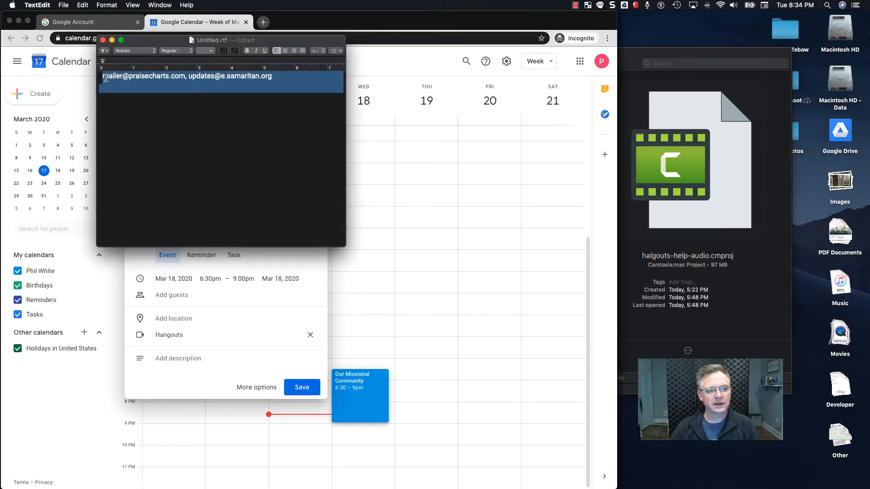
click(275, 79)
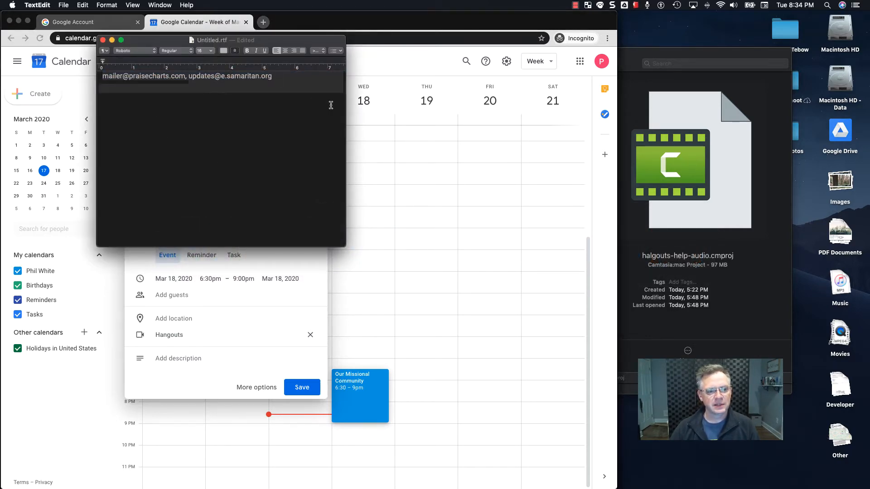
key(super+a)
key(super+c)
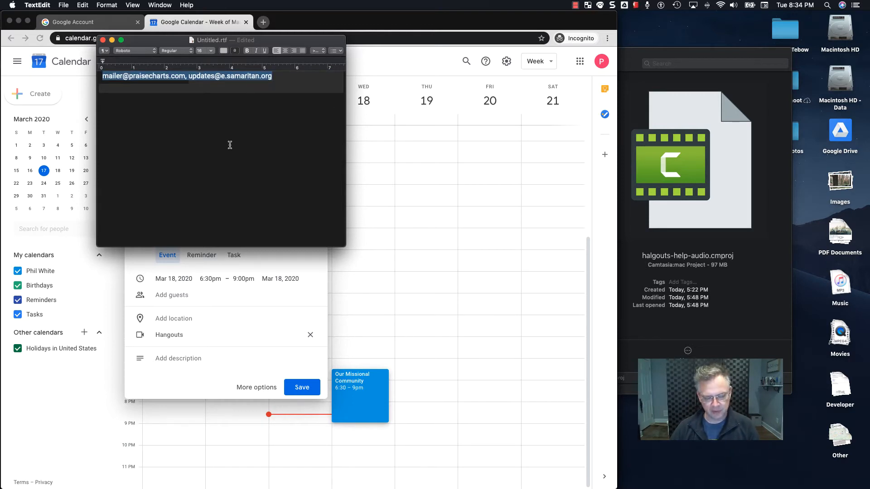
key(super+Tab)
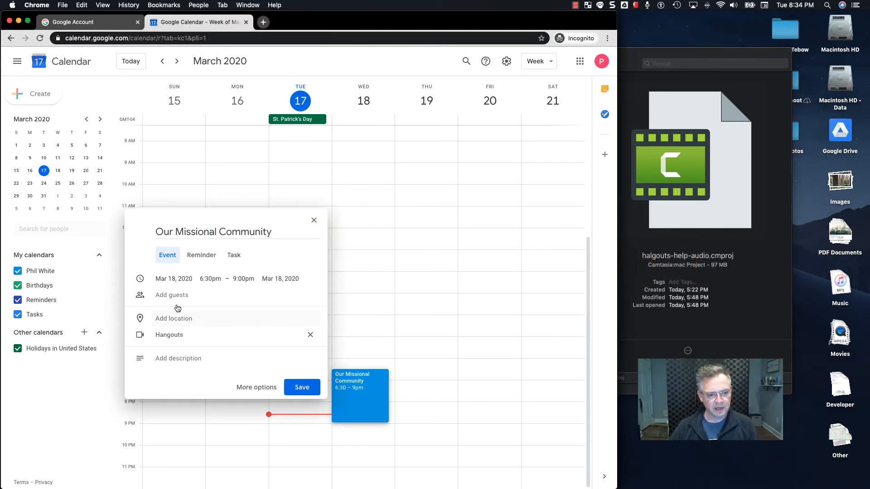
Add a single guest to the event by replacing the pasted addresses with the guest's e-mail address
click(214, 297)
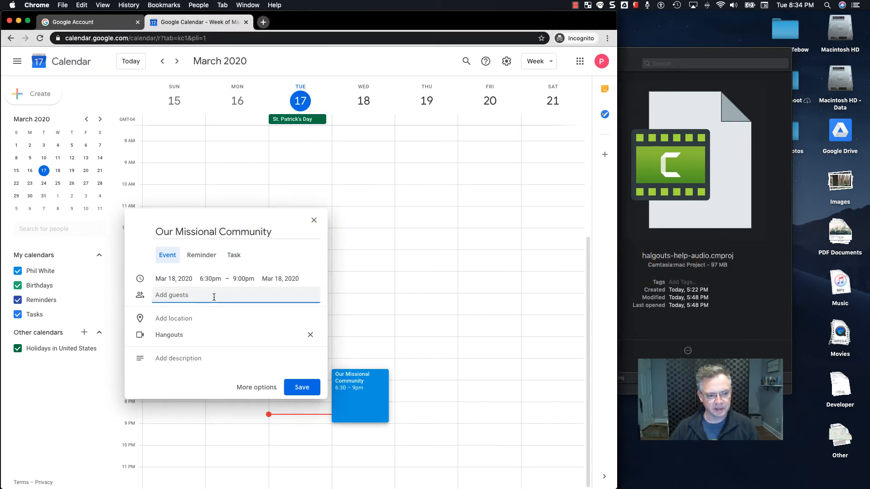
key(super+v)
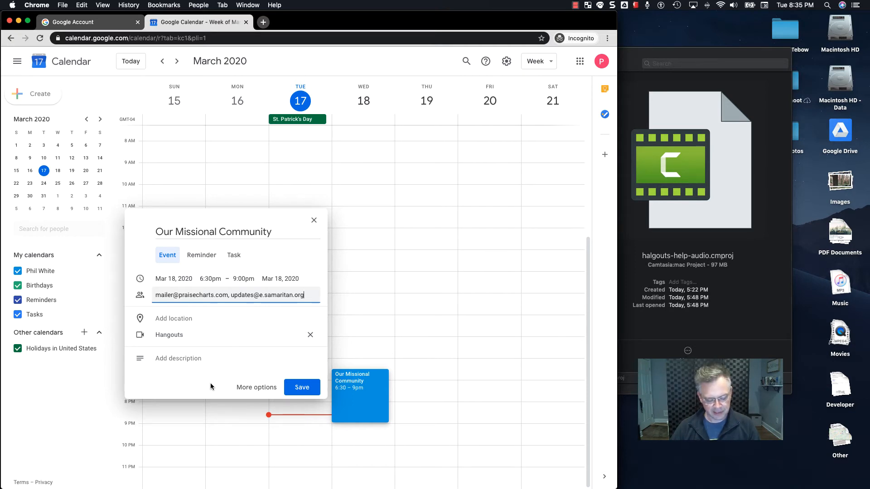
key(super+a)
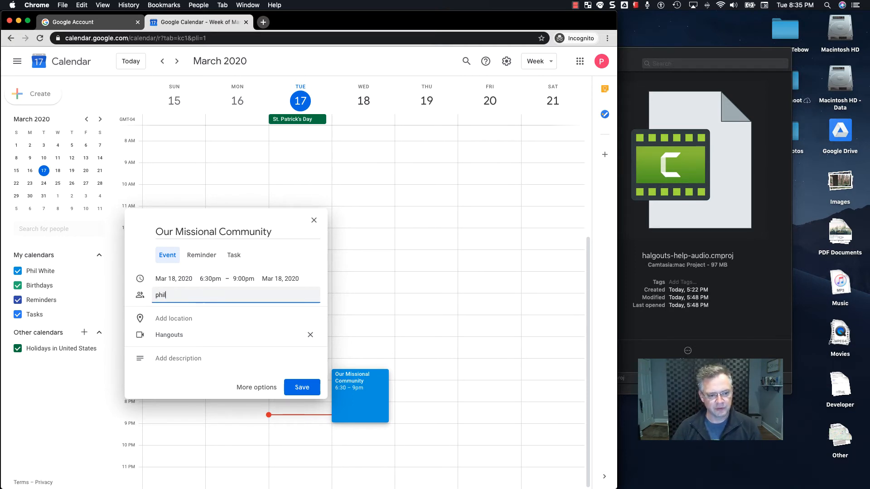
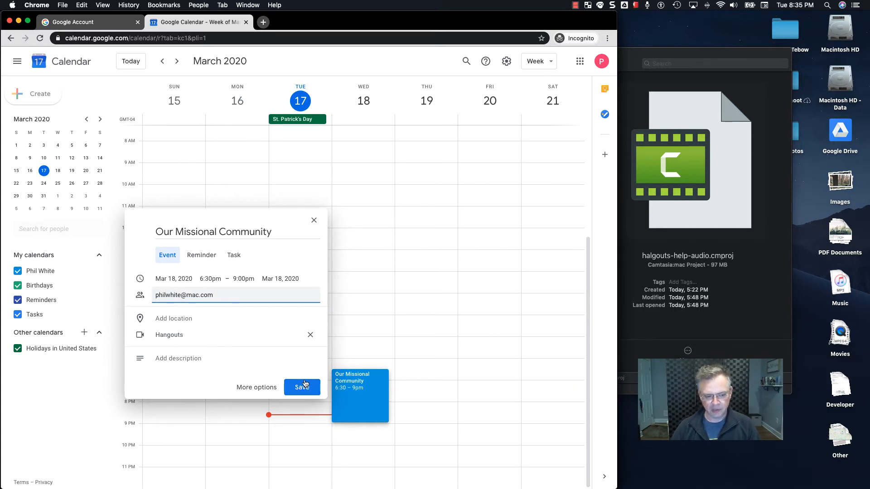
key(Return)
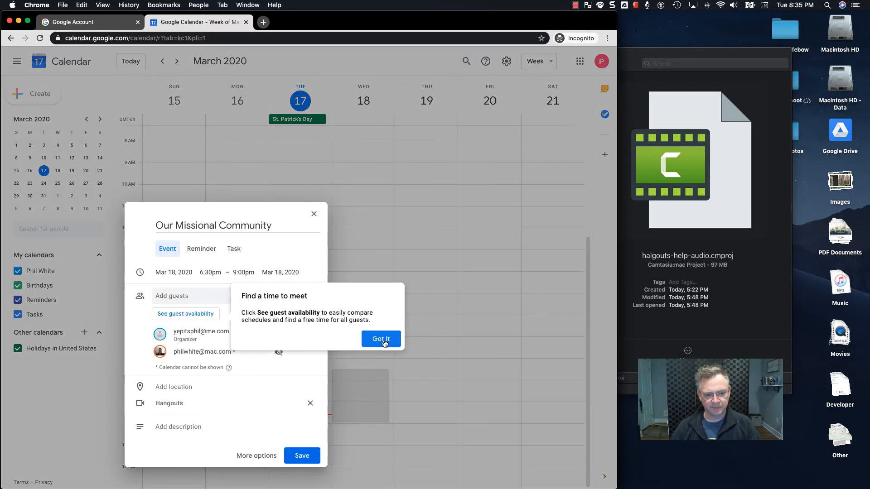
Save the 'Our Missional Community' event and send the invitation e-mail to the guest
click(383, 341)
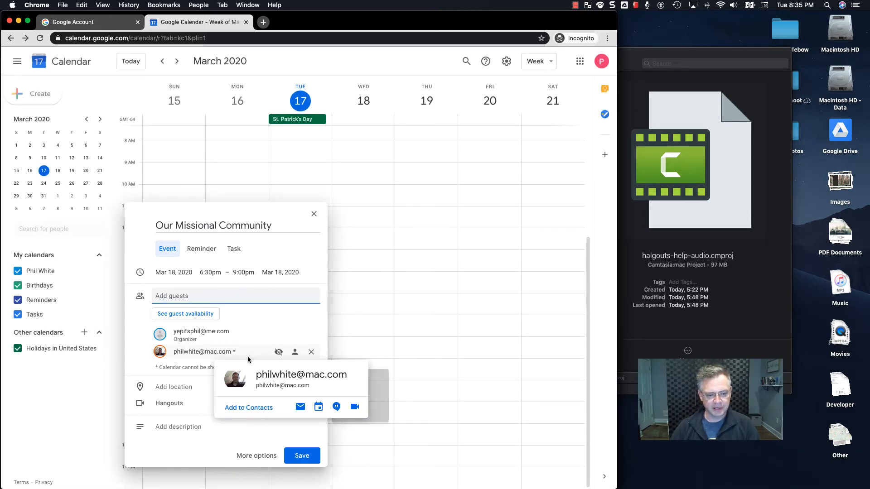
click(303, 456)
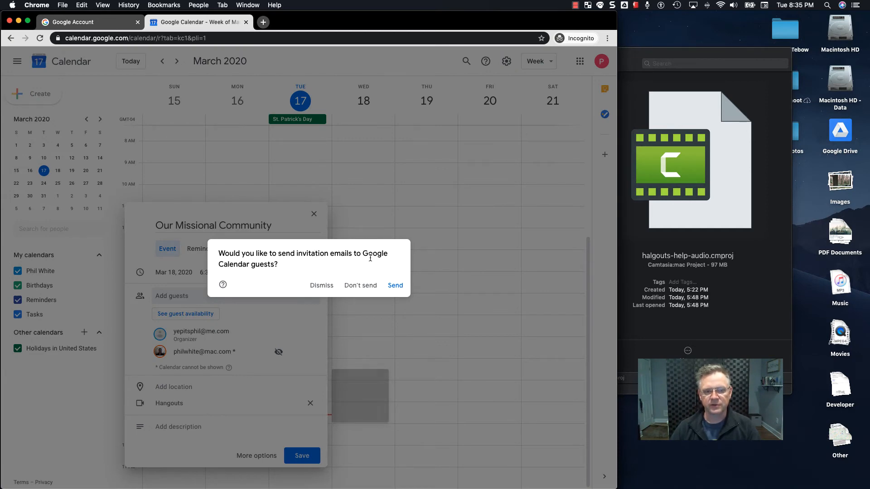
click(394, 285)
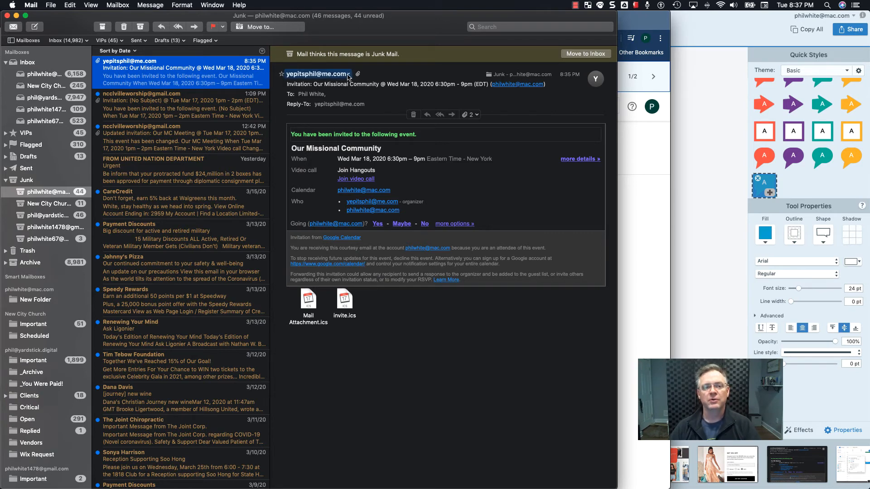
Add the invitation's sender to Contacts and move the invitation from Junk to the Inbox
click(349, 76)
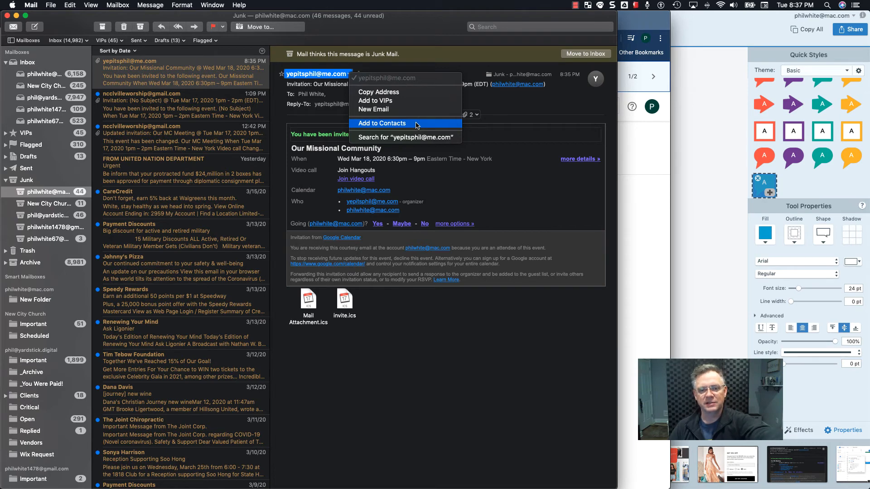
click(417, 126)
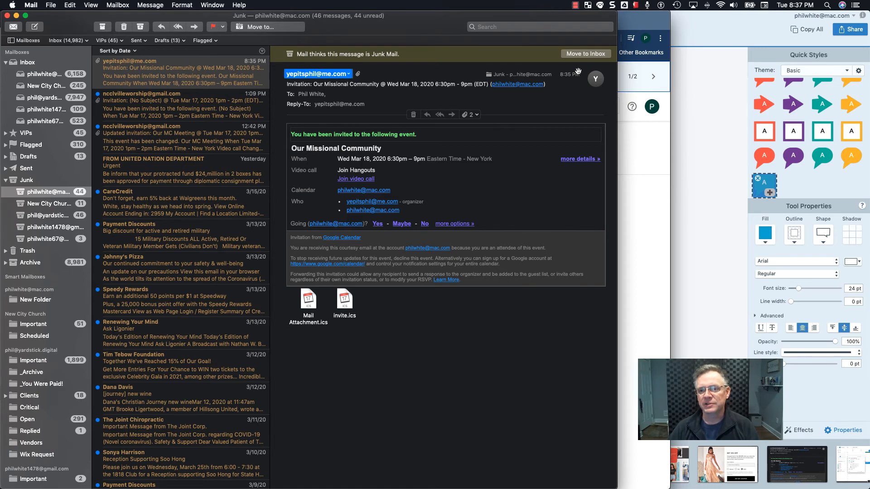
click(581, 54)
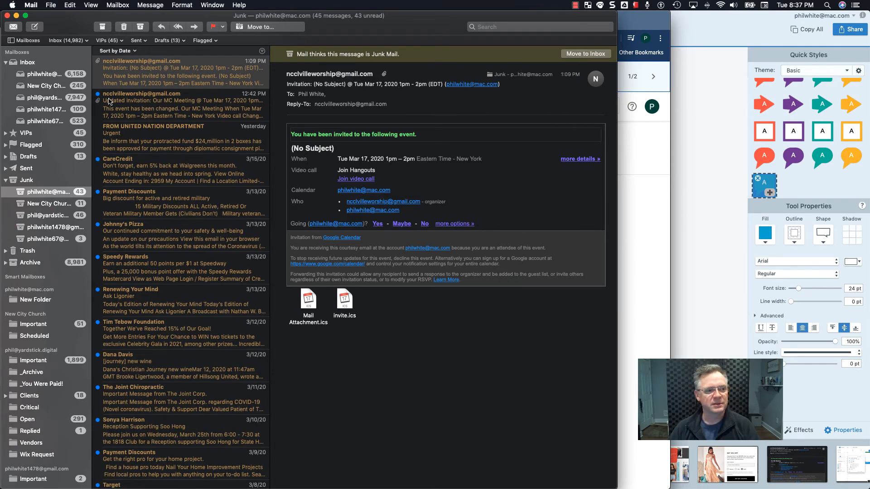
Open the 'Our Missional Community' invitation from the Inbox and follow its Join video call link
click(44, 74)
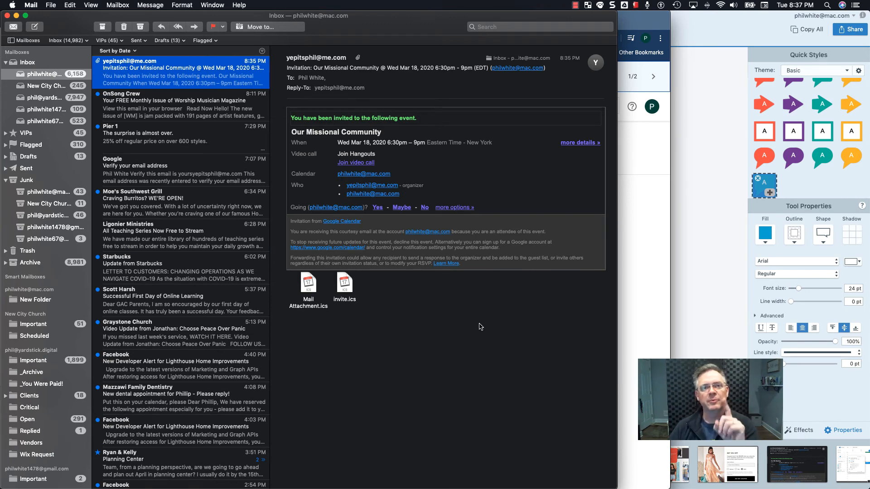
click(480, 327)
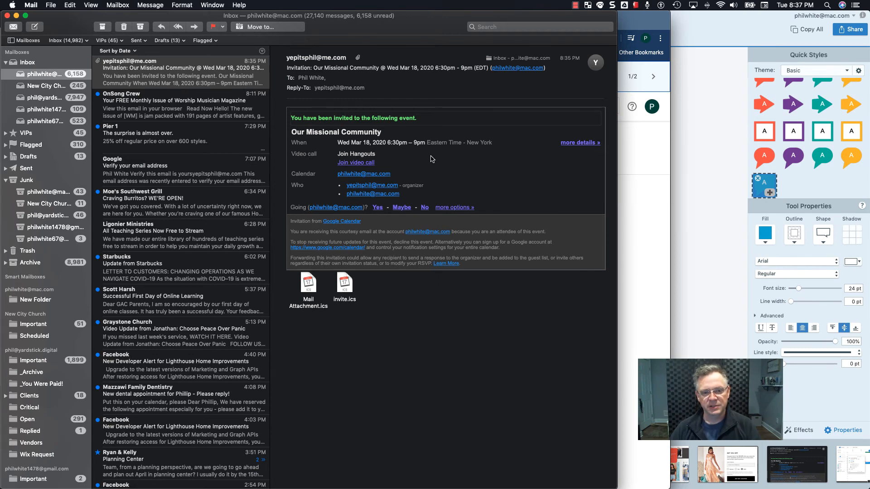
click(370, 164)
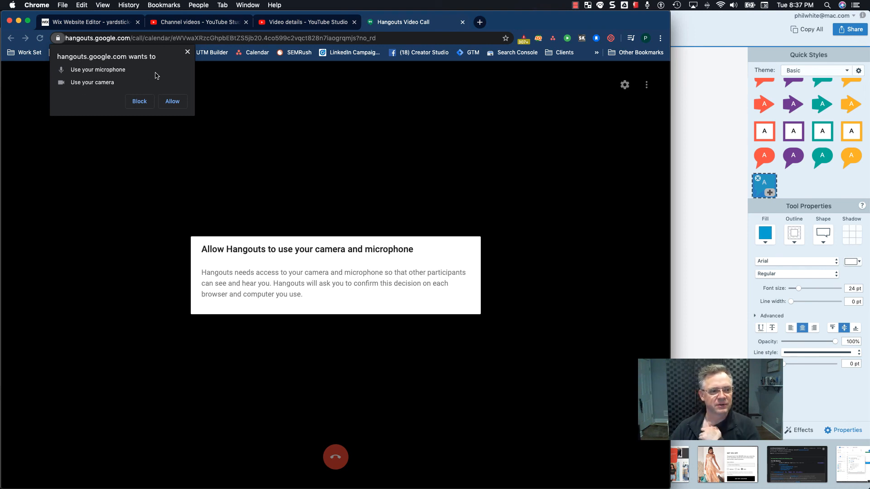
Allow camera and microphone access and join the Hangouts video call
click(176, 104)
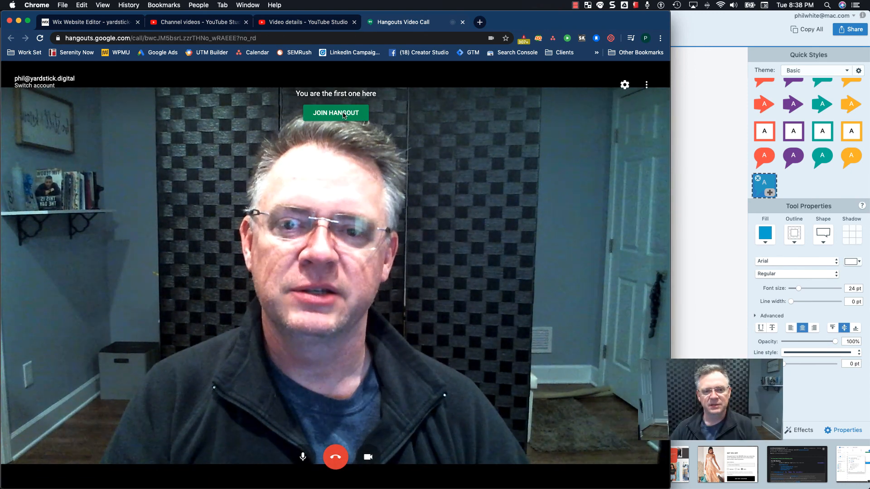
click(344, 115)
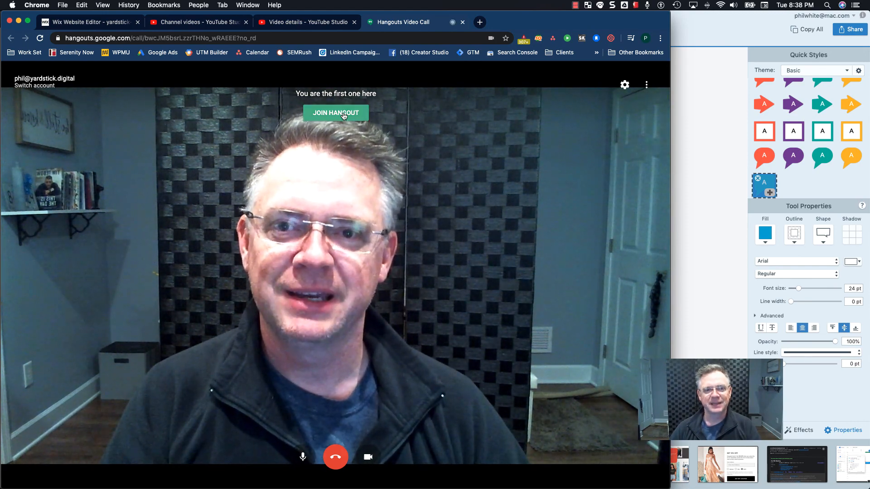